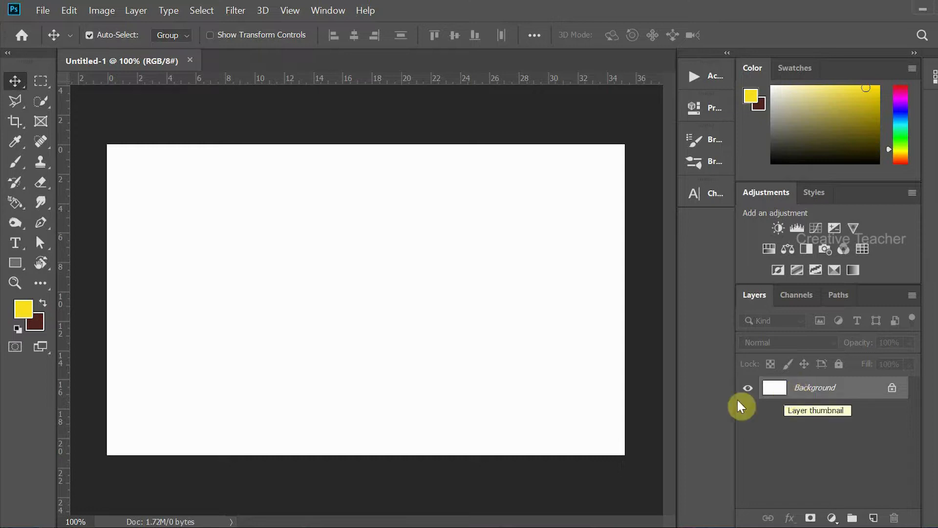
Unlock the Background layer and try moving it across the canvas, undoing the move
{"action": "left_click_drag", "start_coordinate": [408, 251], "coordinate": [391, 268]}
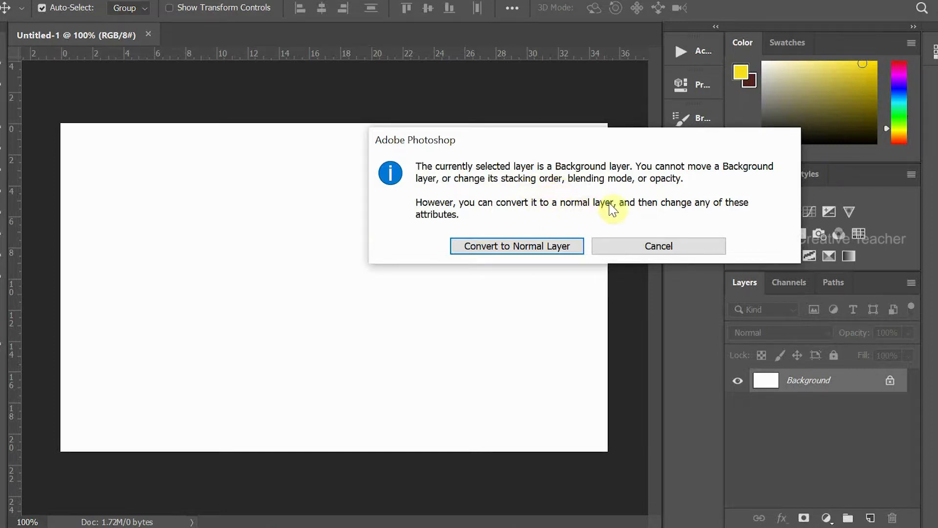
{"action": "left_click", "coordinate": [623, 242]}
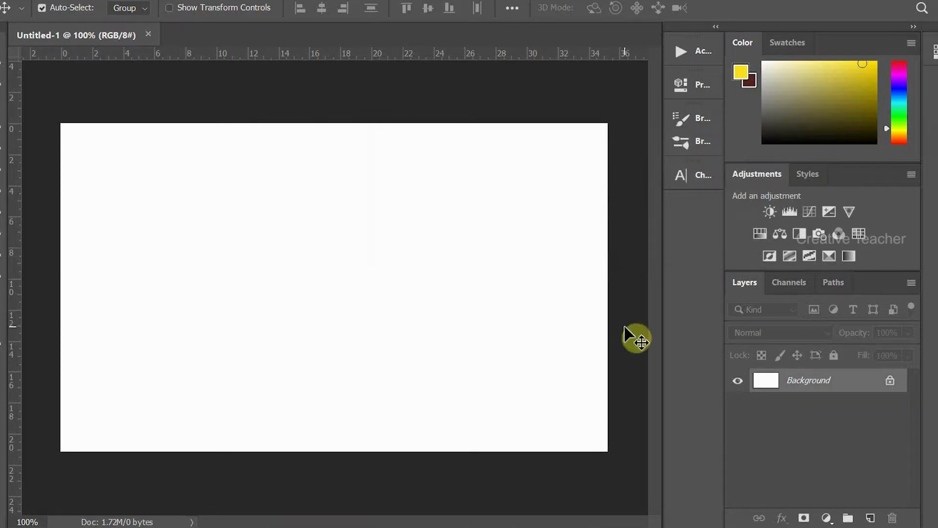
{"action": "left_click", "coordinate": [890, 387]}
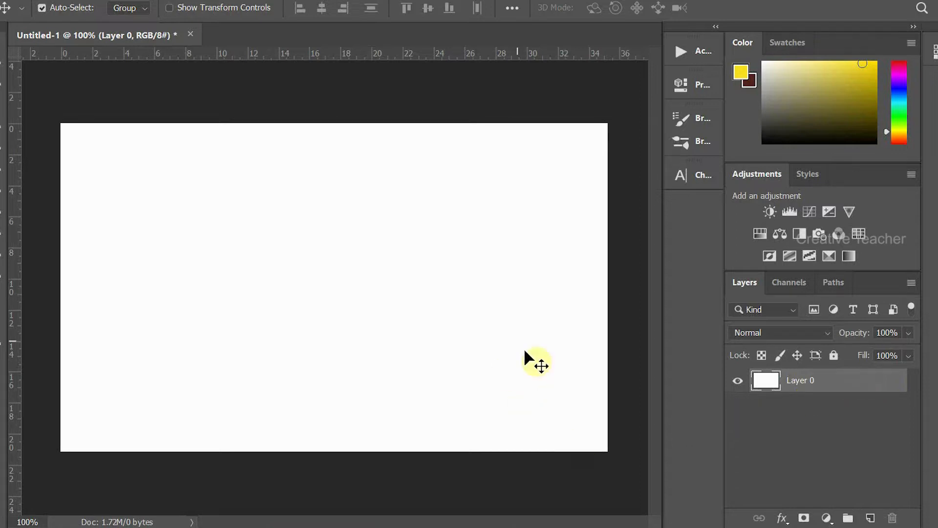
{"action": "left_click_drag", "start_coordinate": [567, 374], "coordinate": [479, 325]}
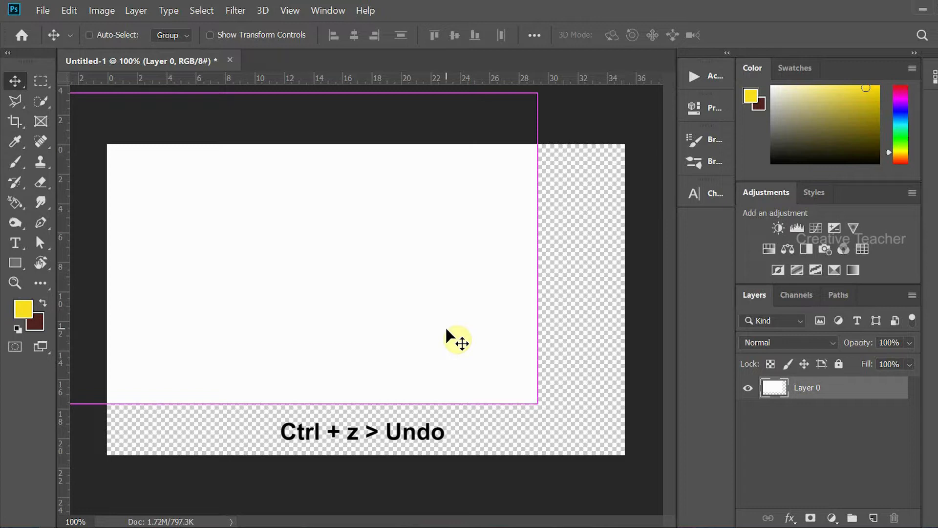
{"action": "key", "text": "ctrl+z"}
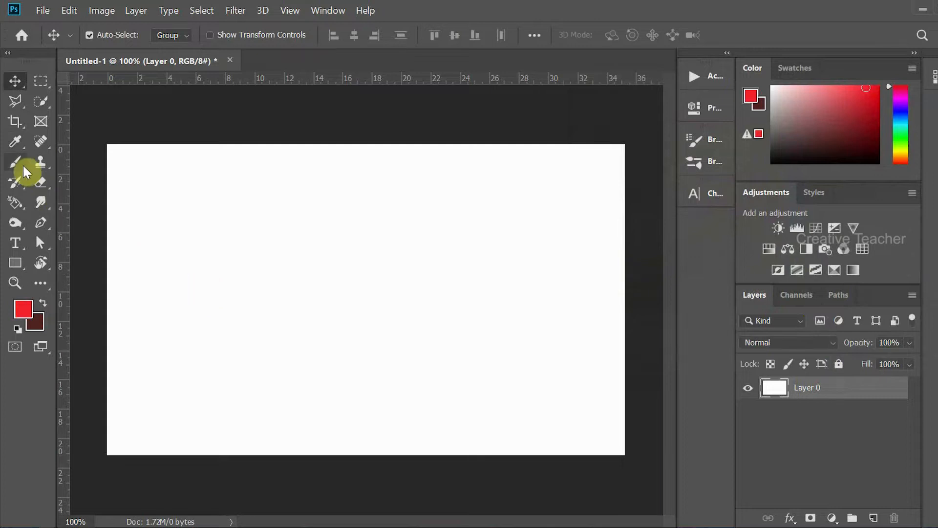
Set up the Brush tool with a size of 84 px and full hardness
{"action": "left_click", "coordinate": [22, 163]}
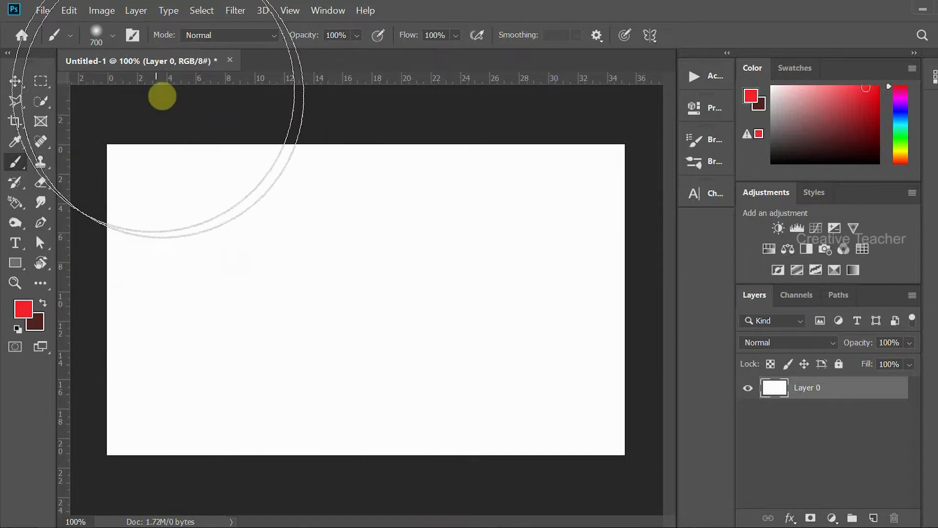
{"action": "left_click", "coordinate": [112, 35]}
{"action": "left_click_drag", "start_coordinate": [171, 83], "coordinate": [163, 84]}
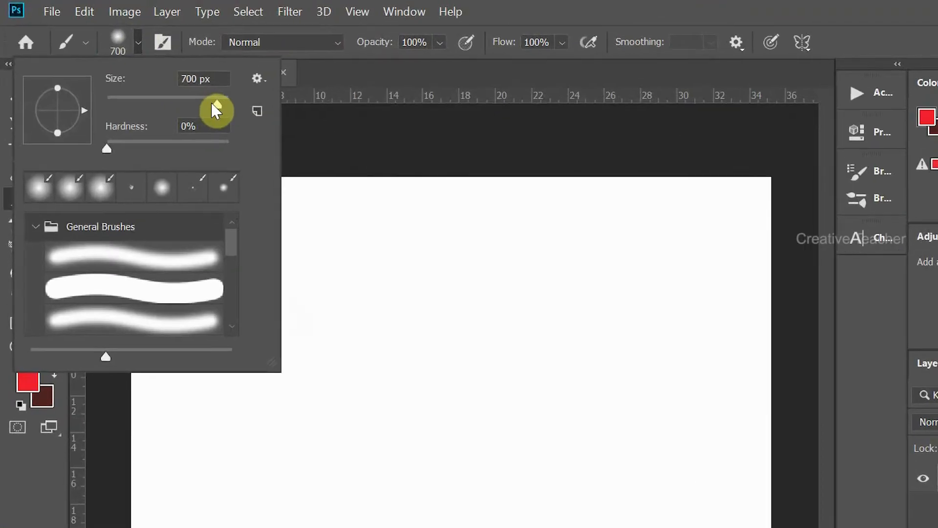
{"action": "left_click_drag", "start_coordinate": [203, 108], "coordinate": [160, 109]}
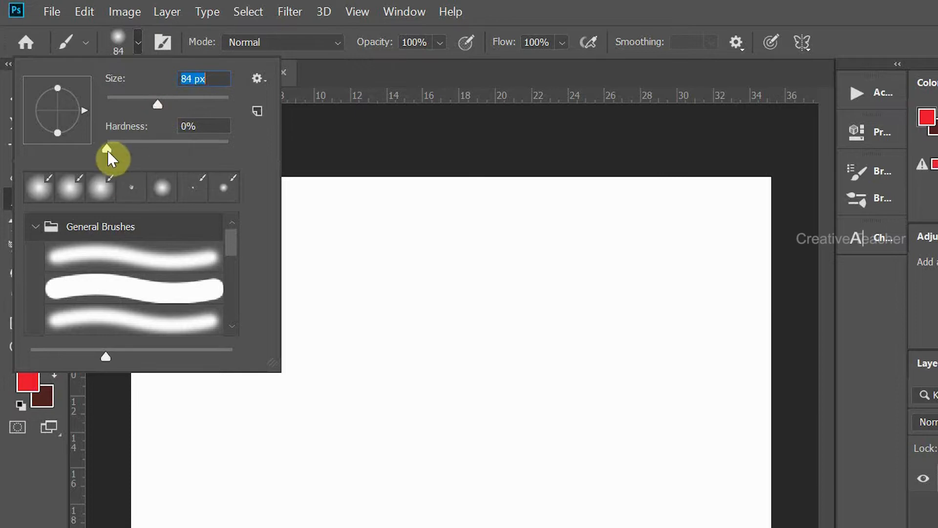
{"action": "left_click_drag", "start_coordinate": [107, 148], "coordinate": [178, 157]}
{"action": "left_click_drag", "start_coordinate": [239, 154], "coordinate": [244, 153]}
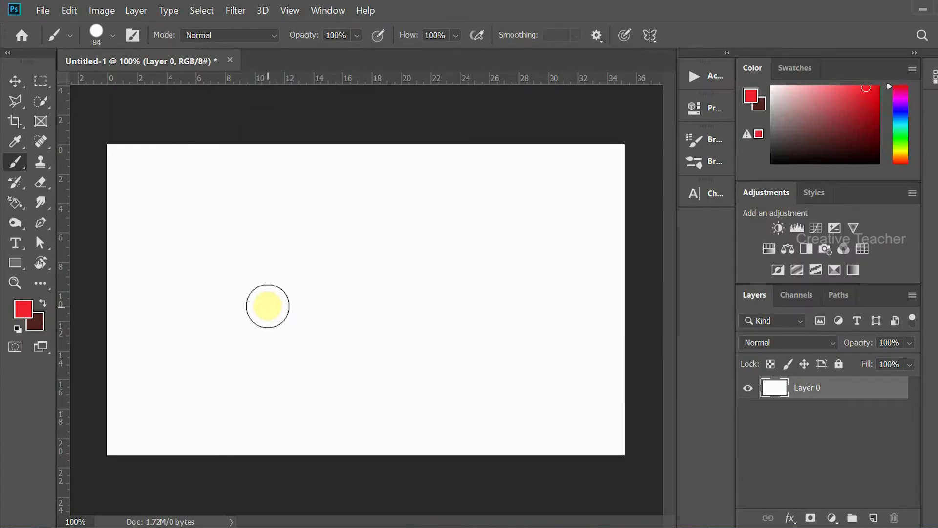
Paint two red circles directly on Layer 0 and try to move one circle with the Move tool
{"action": "left_click", "coordinate": [264, 295]}
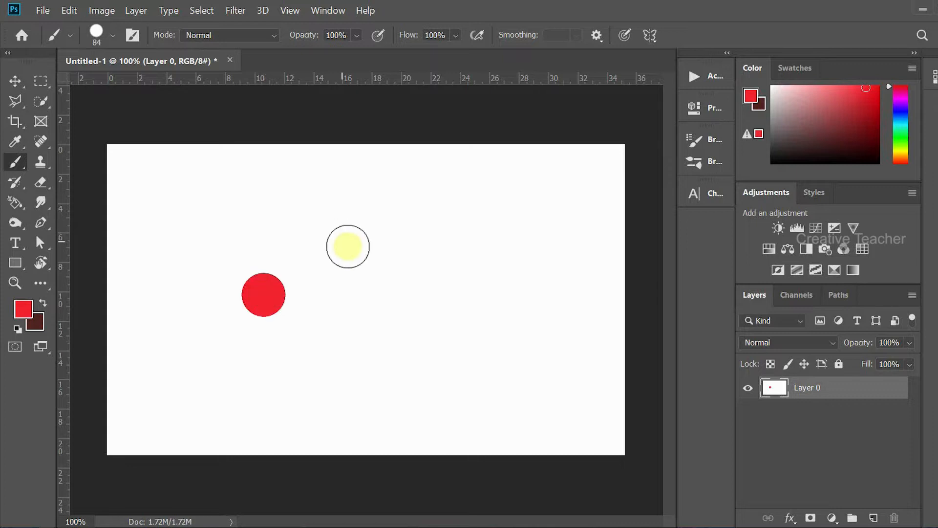
{"action": "left_click", "coordinate": [403, 269]}
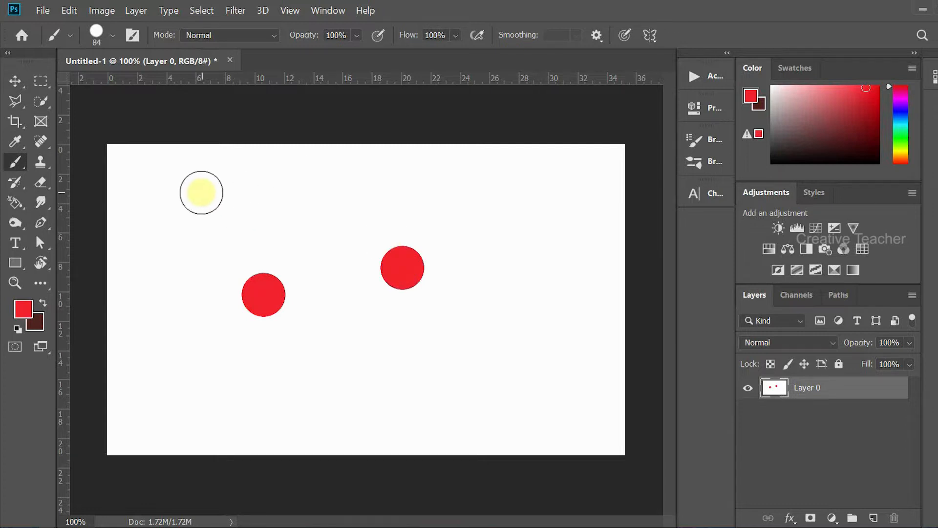
{"action": "left_click", "coordinate": [14, 83]}
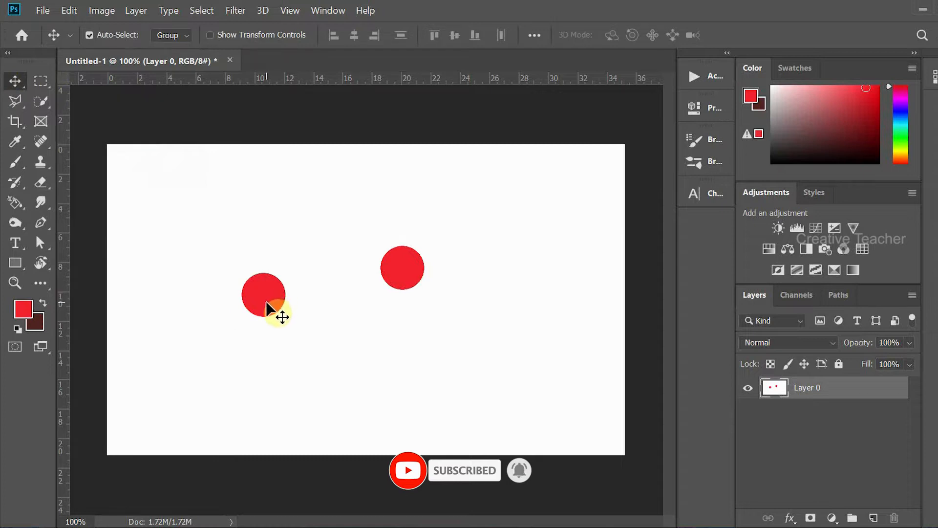
{"action": "left_click_drag", "start_coordinate": [266, 304], "coordinate": [324, 267]}
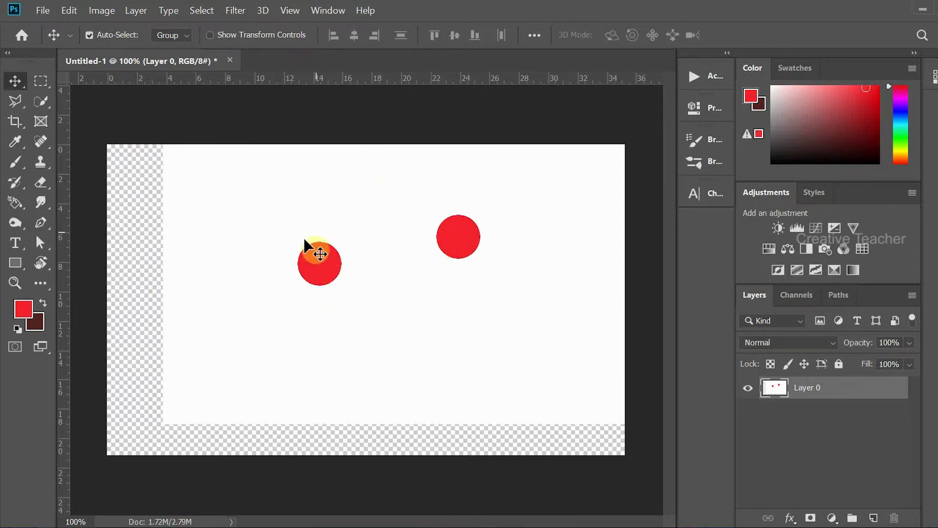
{"action": "left_click_drag", "start_coordinate": [319, 258], "coordinate": [281, 265]}
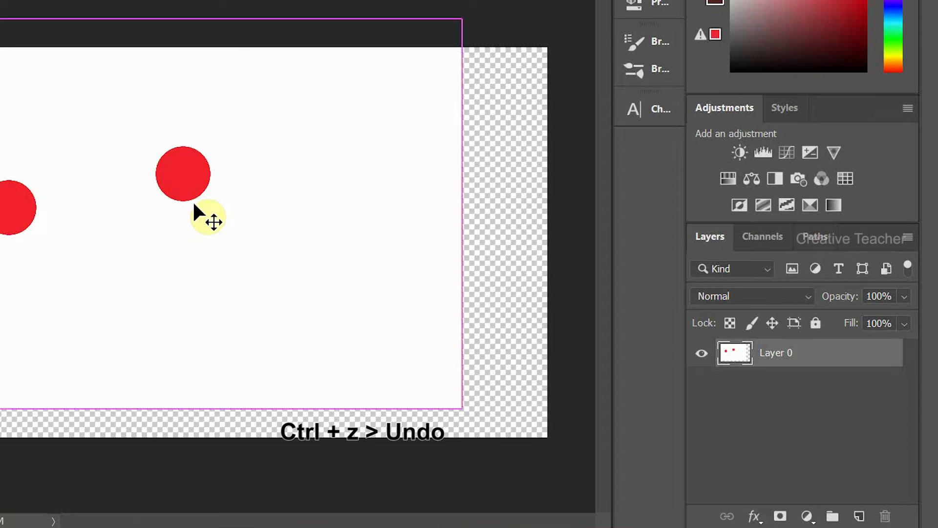
Undo the layer moves and the red circles painted on Layer 0
{"action": "key", "text": "ctrl+z"}
{"action": "key", "text": "ctrl+z"}
{"action": "key", "text": "ctrl+z"}
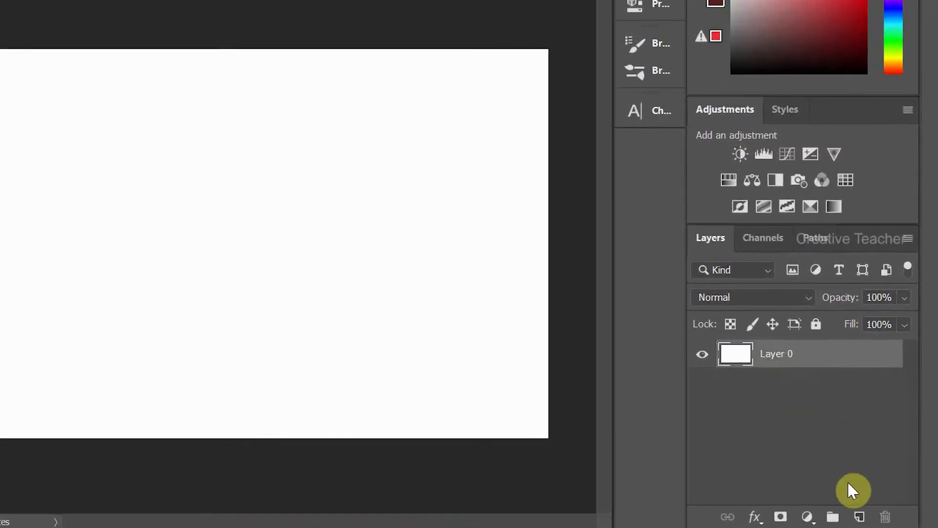
Create a new layer above Layer 0 and paint one red circle on it with the Brush tool
{"action": "left_click", "coordinate": [851, 516]}
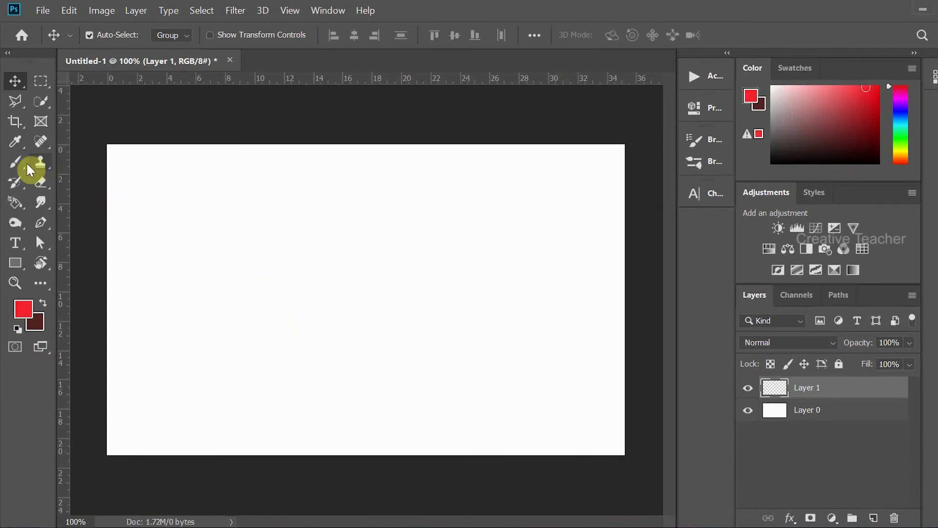
{"action": "left_click", "coordinate": [13, 165]}
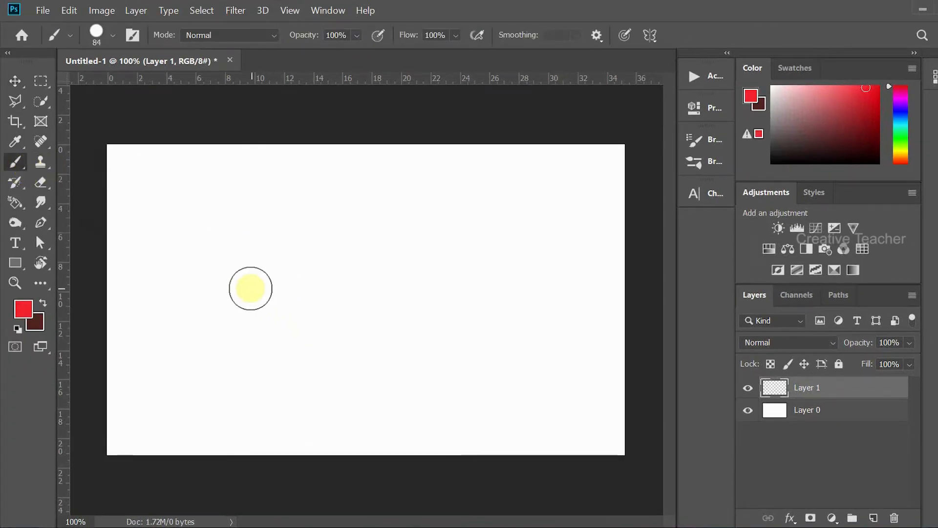
{"action": "left_click", "coordinate": [248, 274]}
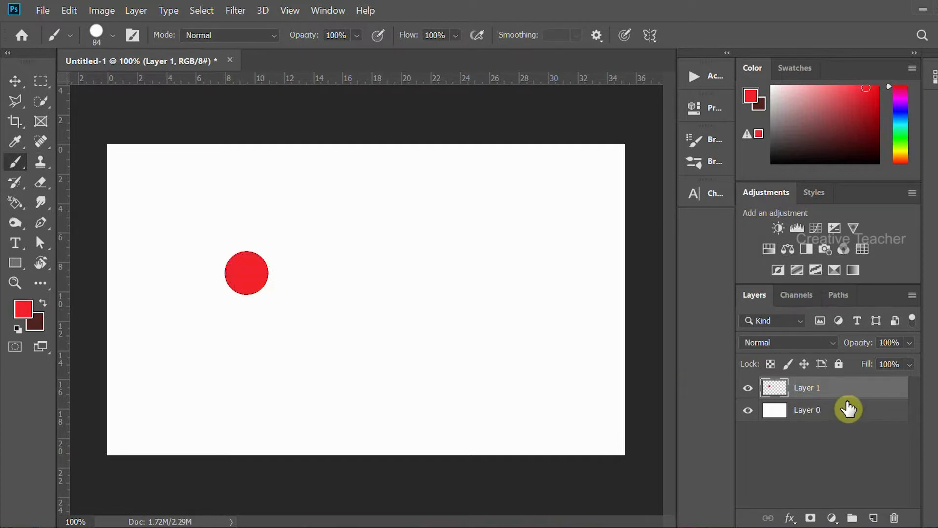
Rename the layer containing the red dot as "red circle"
{"action": "double_click", "coordinate": [805, 390]}
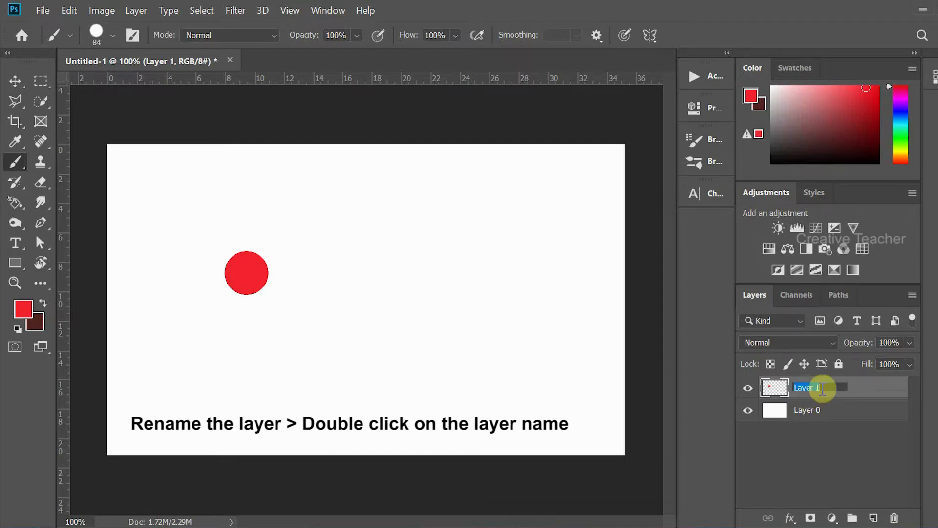
{"action": "type", "text": "red"}
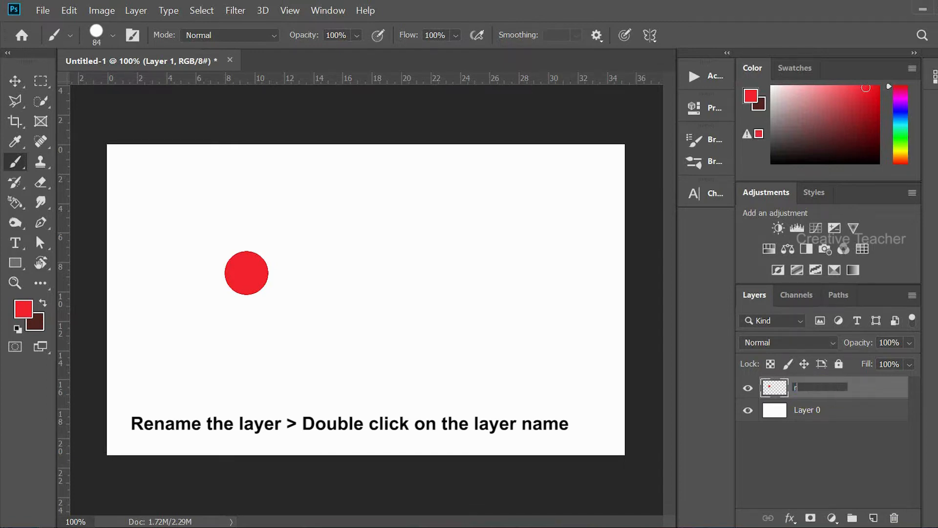
{"action": "type", "text": " circle"}
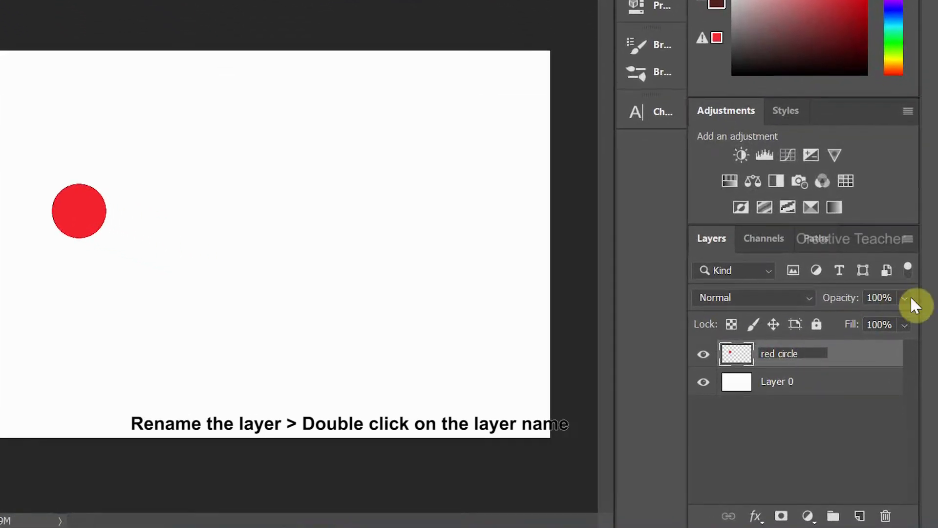
{"action": "left_click", "coordinate": [837, 357]}
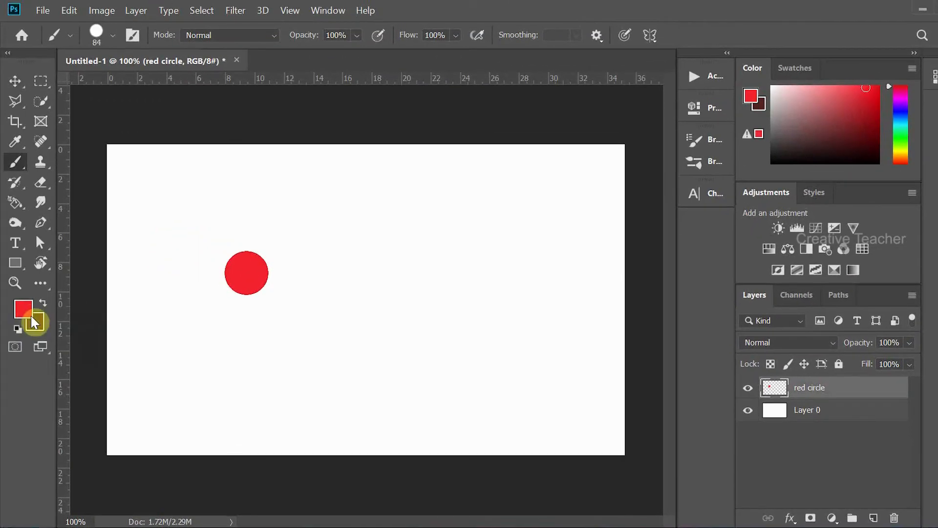
Change the foreground color to a medium green for the Brush tool
{"action": "left_click", "coordinate": [29, 307]}
{"action": "left_click_drag", "start_coordinate": [797, 273], "coordinate": [794, 259]}
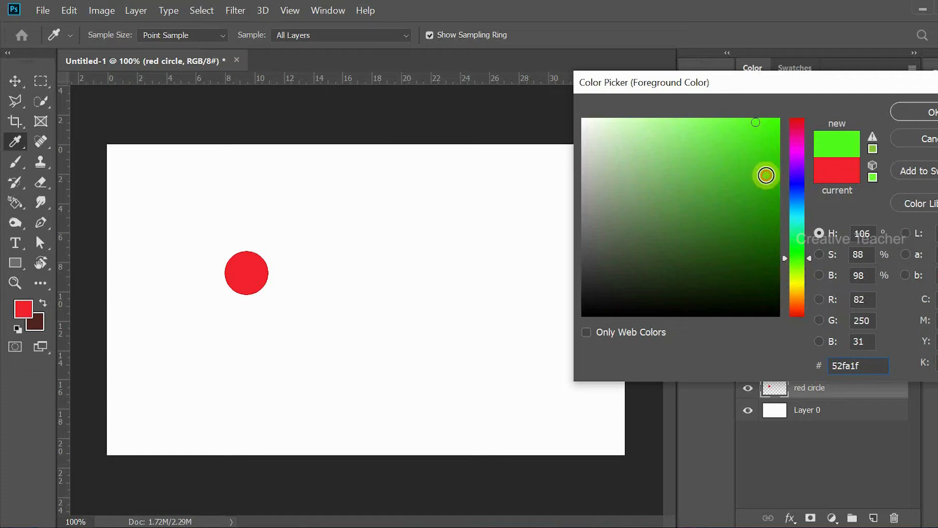
{"action": "left_click", "coordinate": [761, 175]}
{"action": "left_click", "coordinate": [931, 110]}
{"action": "key", "text": "b"}
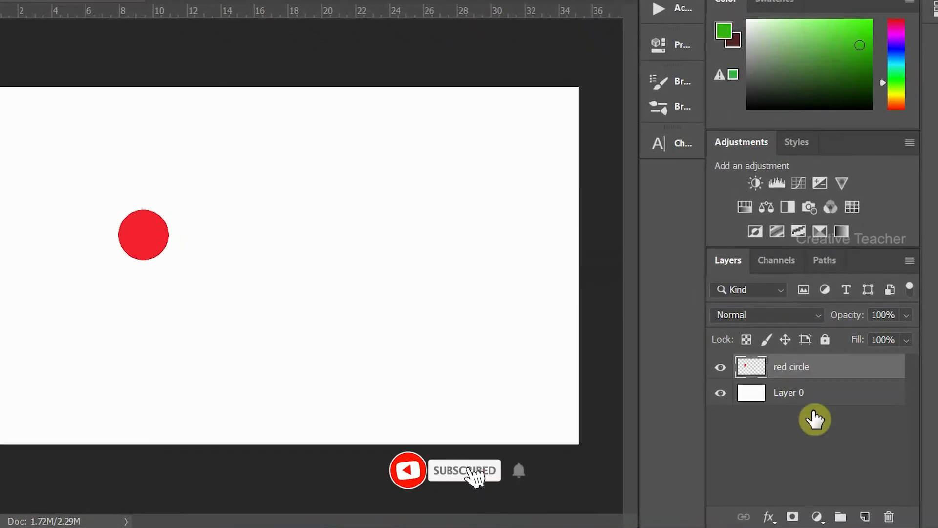
Paint a green circle on a new layer above the red one and name that layer "green circle"
{"action": "left_click", "coordinate": [863, 517]}
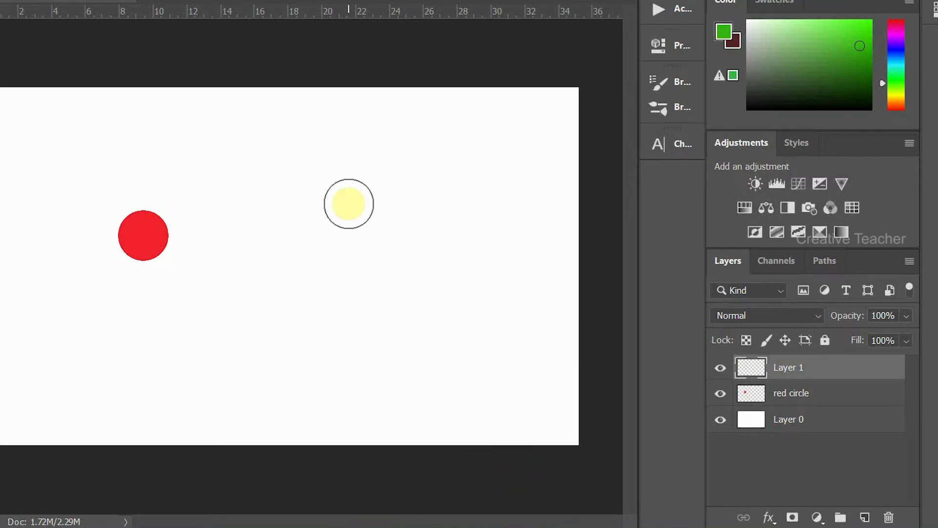
{"action": "left_click", "coordinate": [349, 203]}
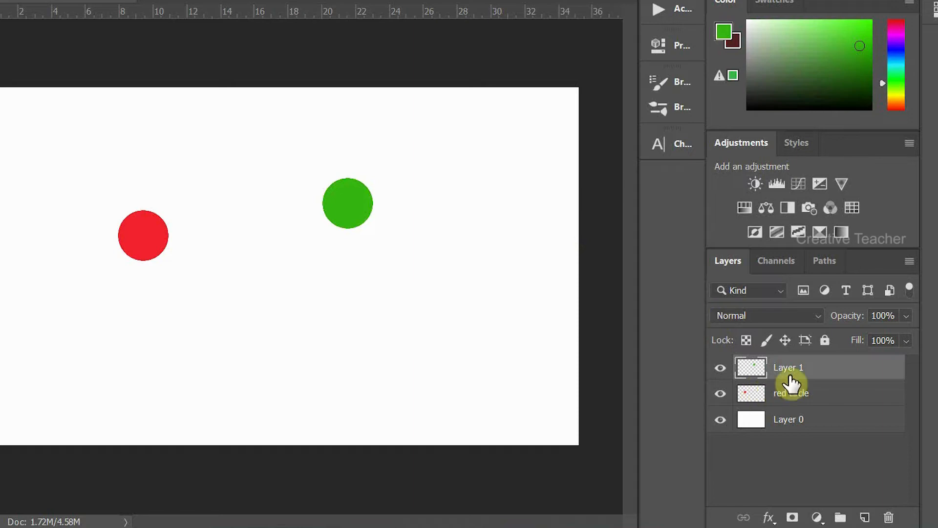
{"action": "double_click", "coordinate": [799, 367]}
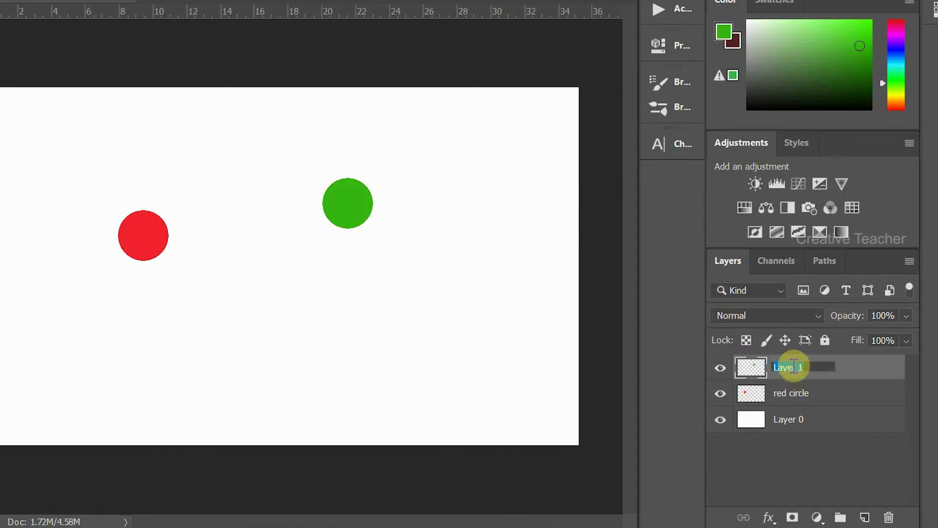
{"action": "type", "text": "green circle"}
{"action": "key", "text": "Return"}
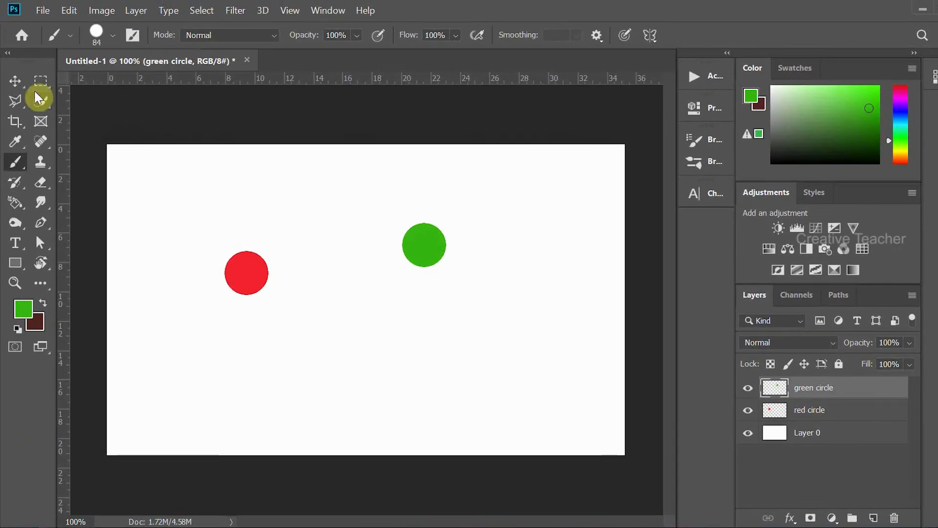
Move the red and green circles independently to the canvas's upper right area, with the green circle partly overlapping the red one
{"action": "left_click", "coordinate": [13, 82]}
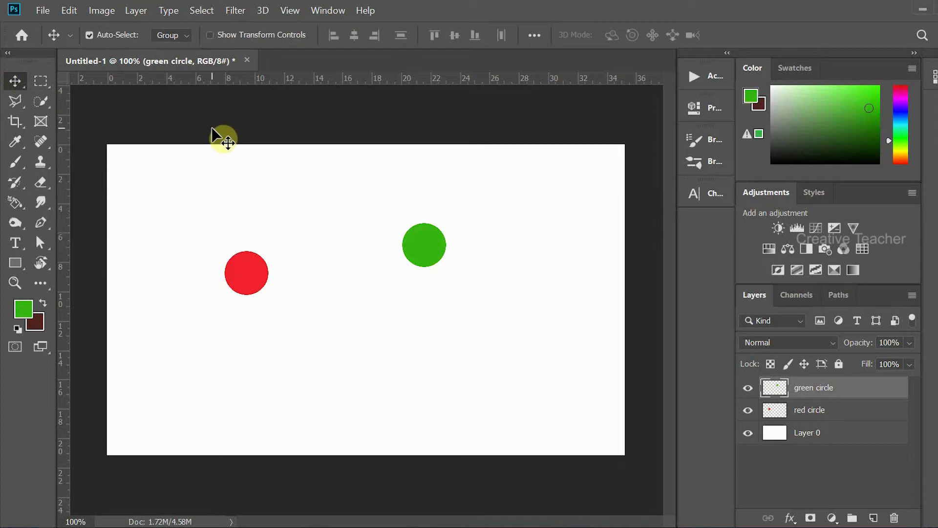
{"action": "left_click_drag", "start_coordinate": [244, 279], "coordinate": [526, 237]}
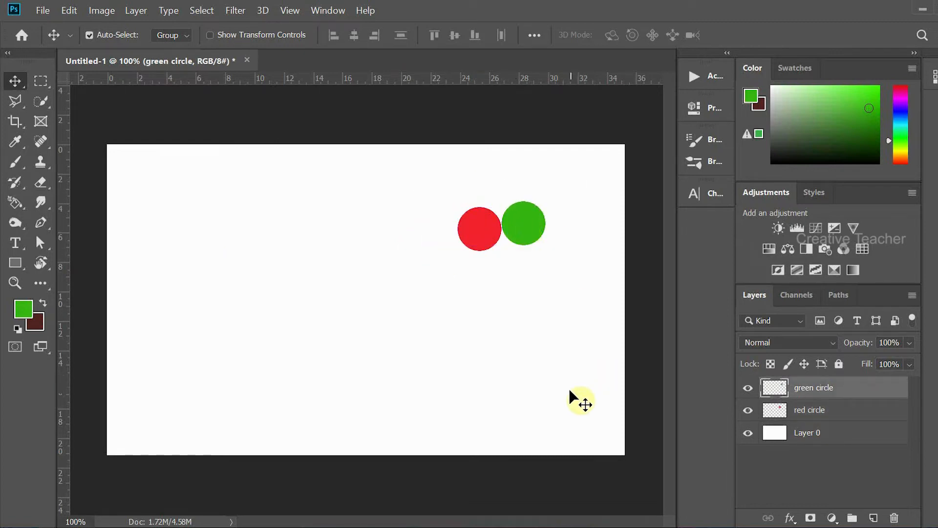
{"action": "left_click", "coordinate": [556, 386]}
{"action": "mouse_move", "coordinate": [556, 387]}
{"action": "left_mouse_down"}
{"action": "mouse_move", "coordinate": [426, 376]}
{"action": "mouse_move", "coordinate": [394, 361]}
{"action": "mouse_move", "coordinate": [496, 376]}
{"action": "mouse_move", "coordinate": [567, 372]}
{"action": "left_mouse_up"}
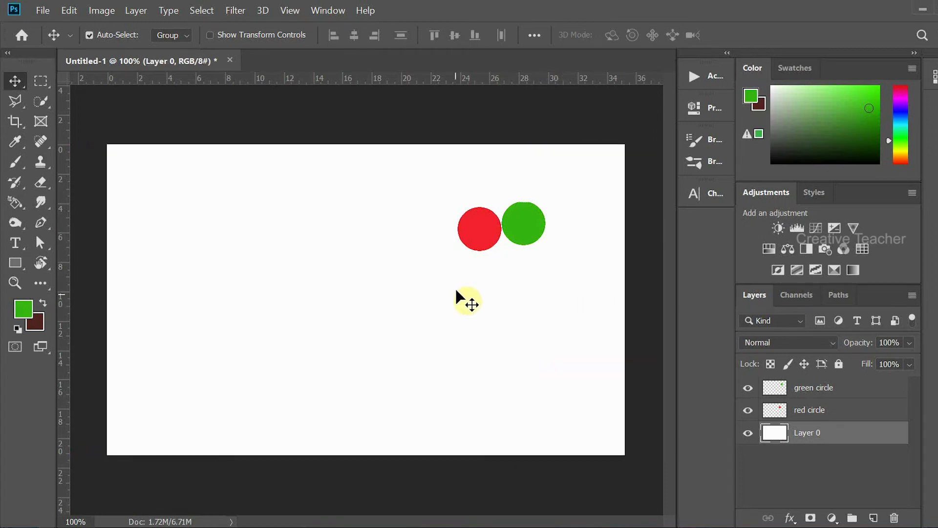
{"action": "left_click_drag", "start_coordinate": [527, 219], "coordinate": [505, 221]}
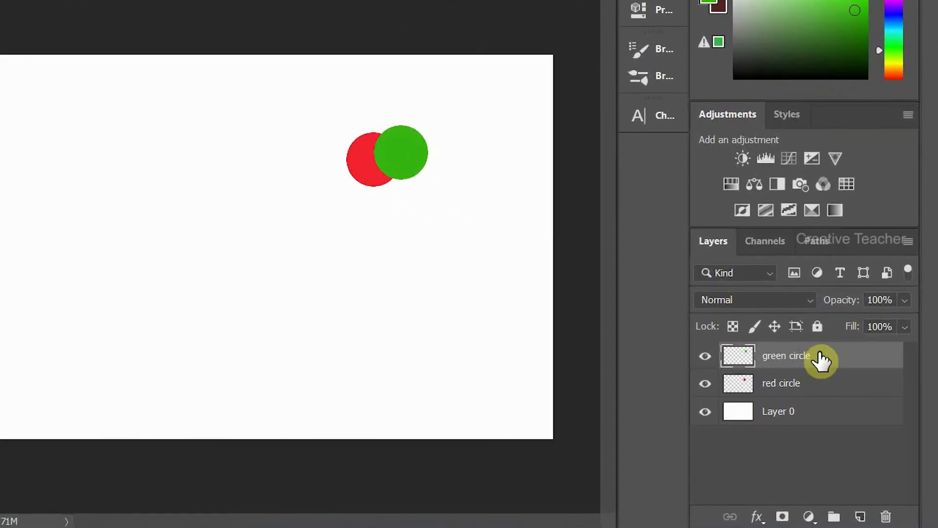
Change the layer order by moving green circle below red circle, back above it, and below it again
{"action": "left_click_drag", "start_coordinate": [837, 391], "coordinate": [838, 394]}
{"action": "left_click_drag", "start_coordinate": [818, 363], "coordinate": [817, 383]}
{"action": "left_click_drag", "start_coordinate": [817, 362], "coordinate": [819, 403]}
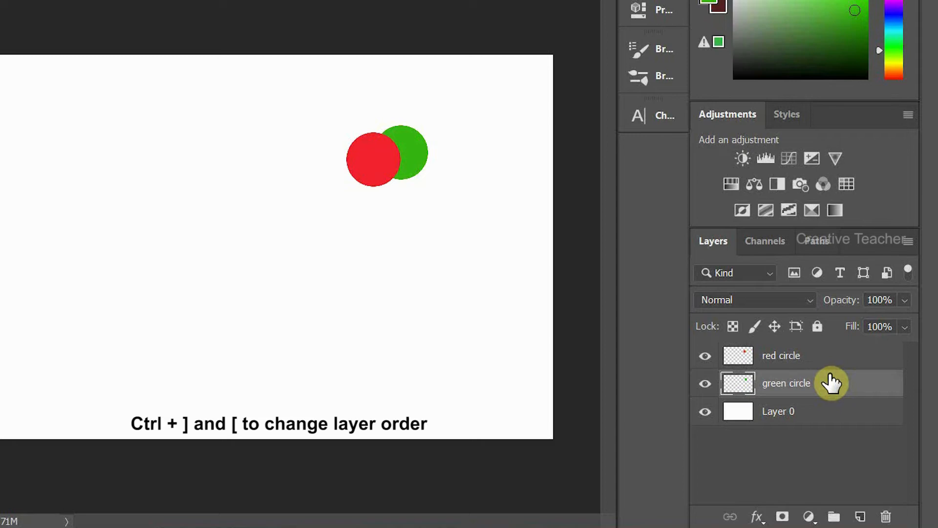
{"action": "mouse_move", "coordinate": [827, 391]}
{"action": "left_mouse_down"}
{"action": "mouse_move", "coordinate": [823, 350]}
{"action": "mouse_move", "coordinate": [827, 356]}
{"action": "left_mouse_up"}
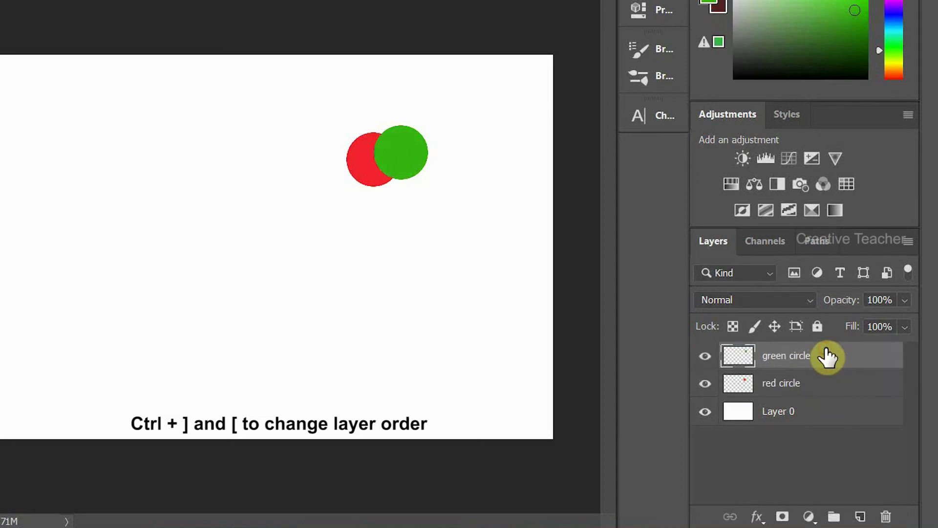
{"action": "key", "text": "ctrl+bracketleft"}
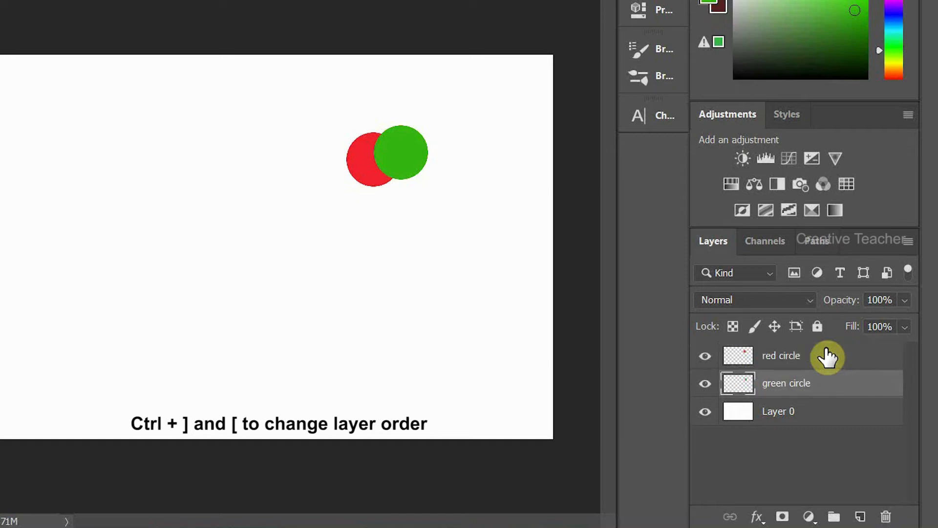
Move the green circle layer above the red circle layer, back below it, and above it again
{"action": "key", "text": "ctrl+bracketright"}
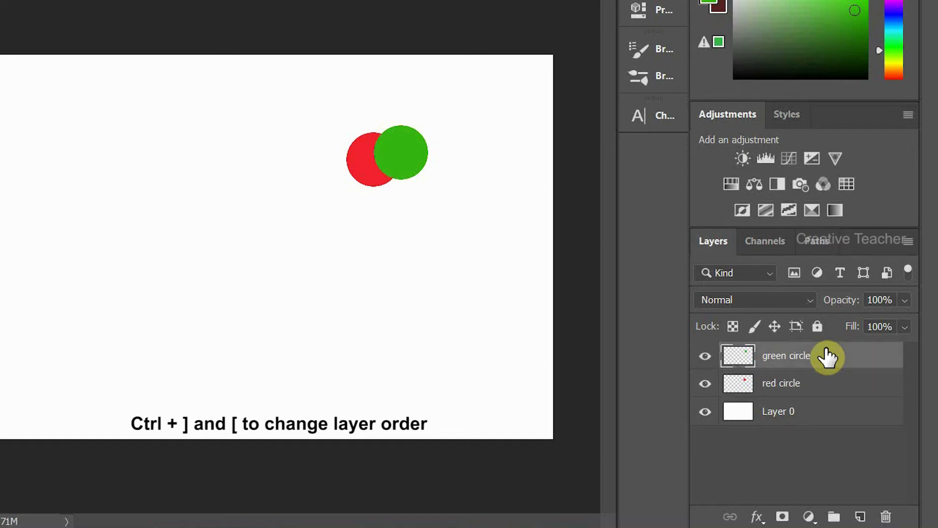
{"action": "key", "text": "ctrl+bracketleft"}
{"action": "key", "text": "ctrl+bracketright"}
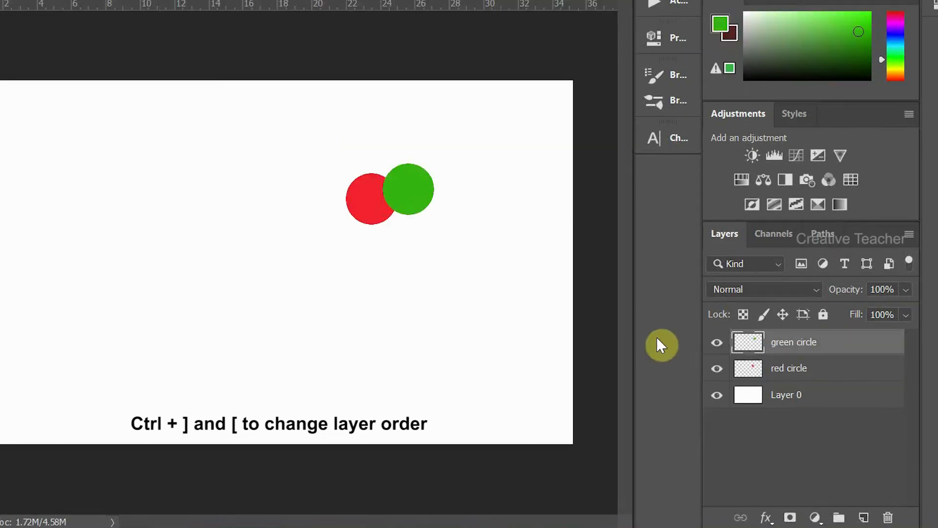
Hide green circle, red circle and Layer 0 one by one and show them again, and isolate the green circle layer and restore the others
{"action": "left_click", "coordinate": [717, 343]}
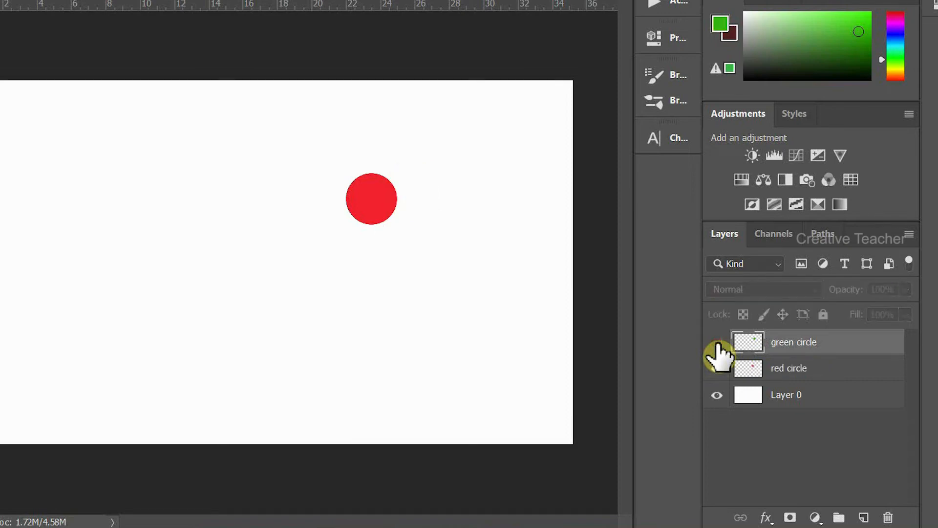
{"action": "left_click", "coordinate": [717, 369]}
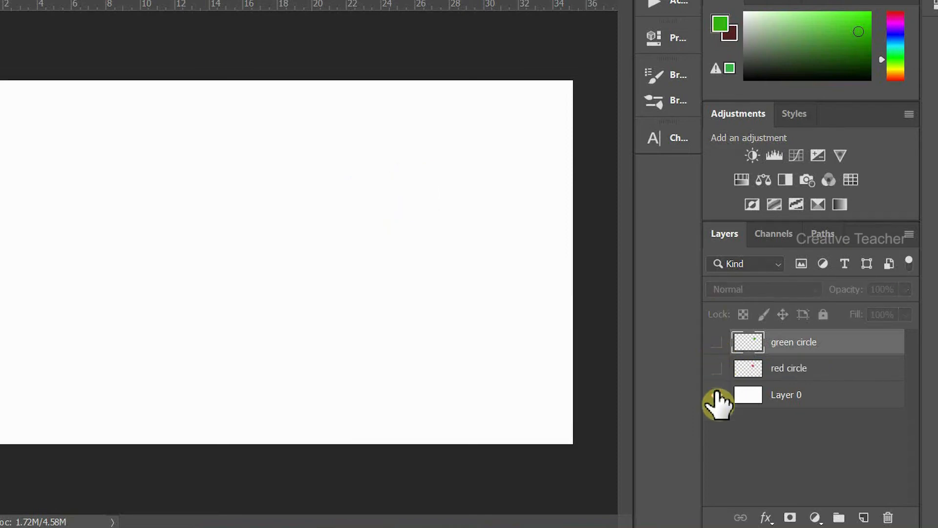
{"action": "left_click", "coordinate": [717, 396]}
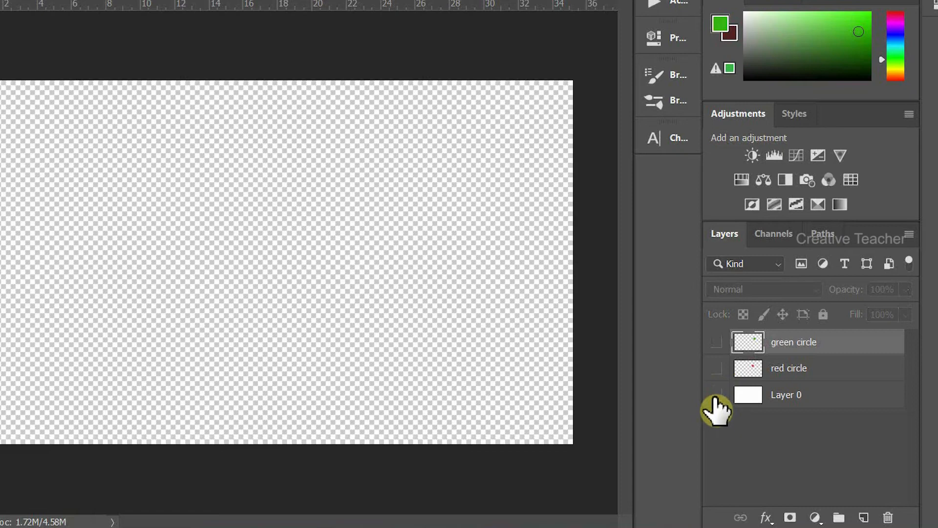
{"action": "left_click", "coordinate": [716, 396]}
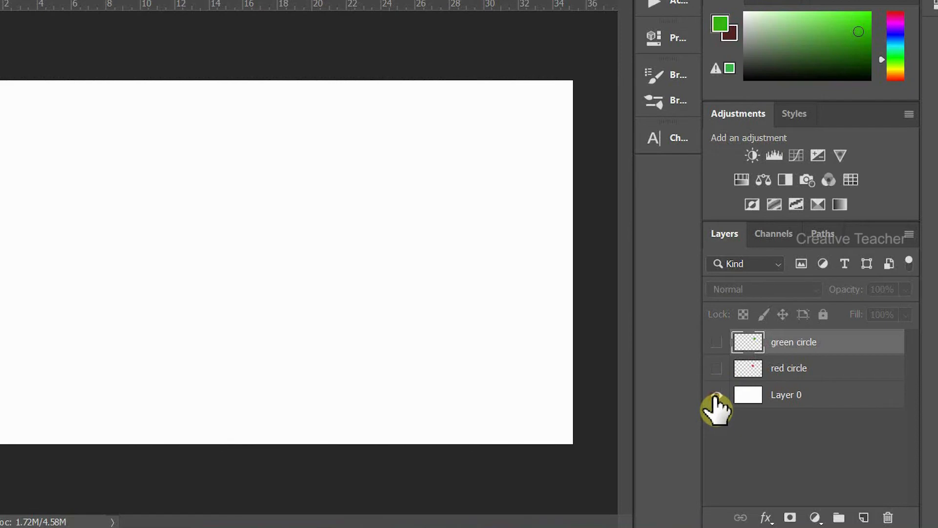
{"action": "left_click", "coordinate": [717, 369]}
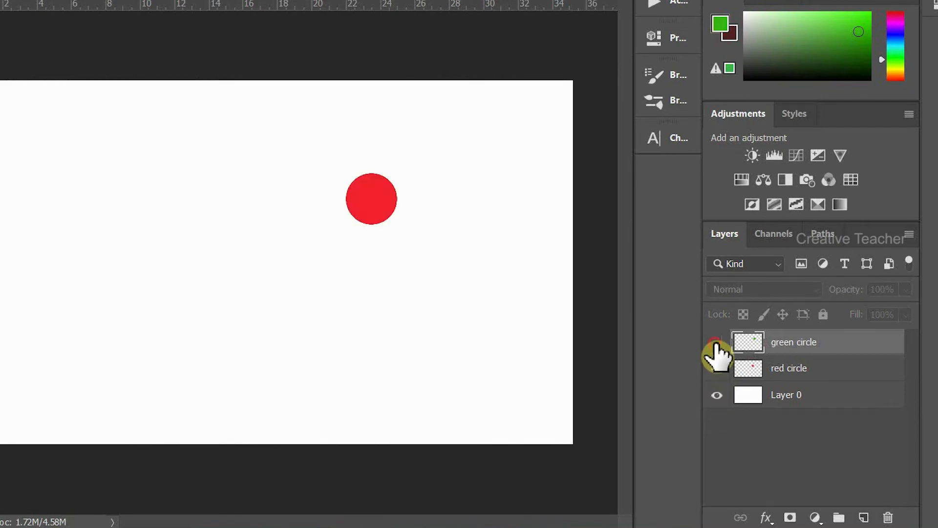
{"action": "left_click", "coordinate": [716, 342]}
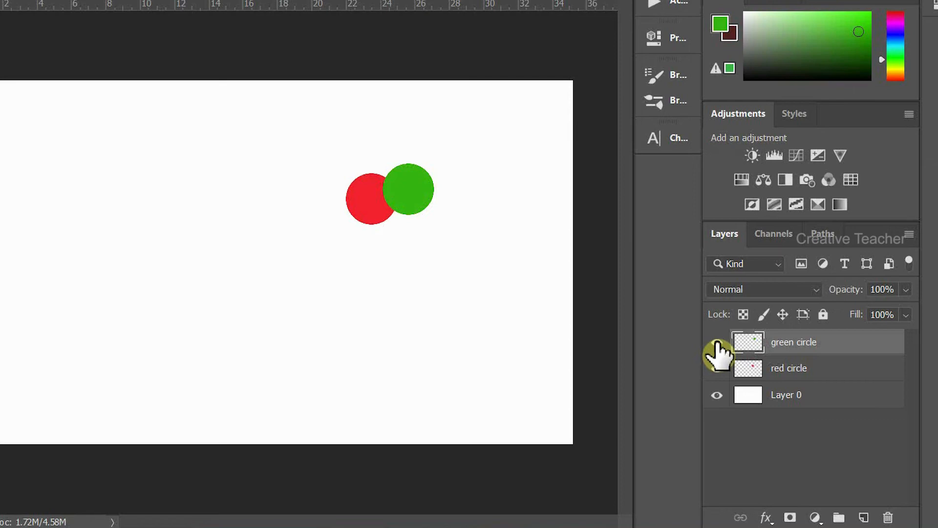
{"action": "left_click", "coordinate": [718, 343], "text": "alt"}
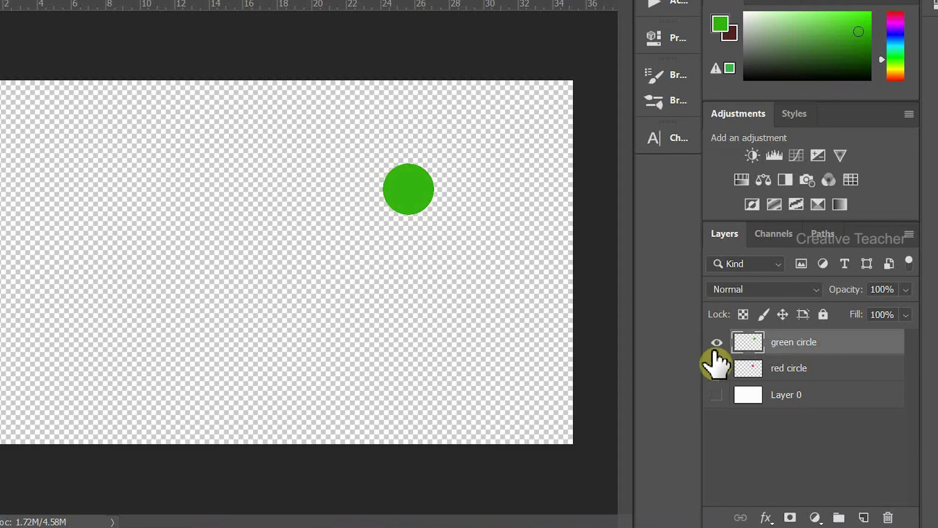
{"action": "left_click", "coordinate": [717, 343], "text": "alt"}
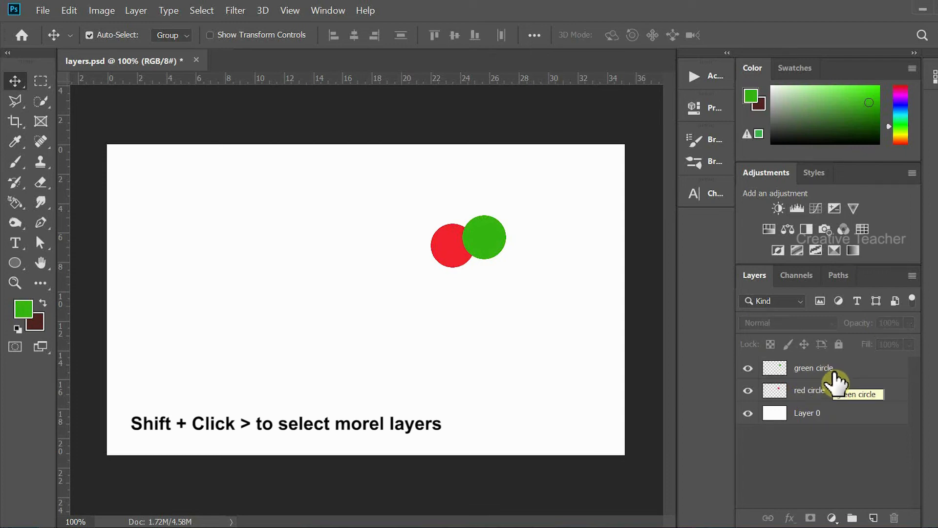
Select the green circle and red circle layers together and move both circles slightly down and to the left on the canvas
{"action": "left_click", "coordinate": [834, 371]}
{"action": "left_click", "coordinate": [834, 394], "text": "shift"}
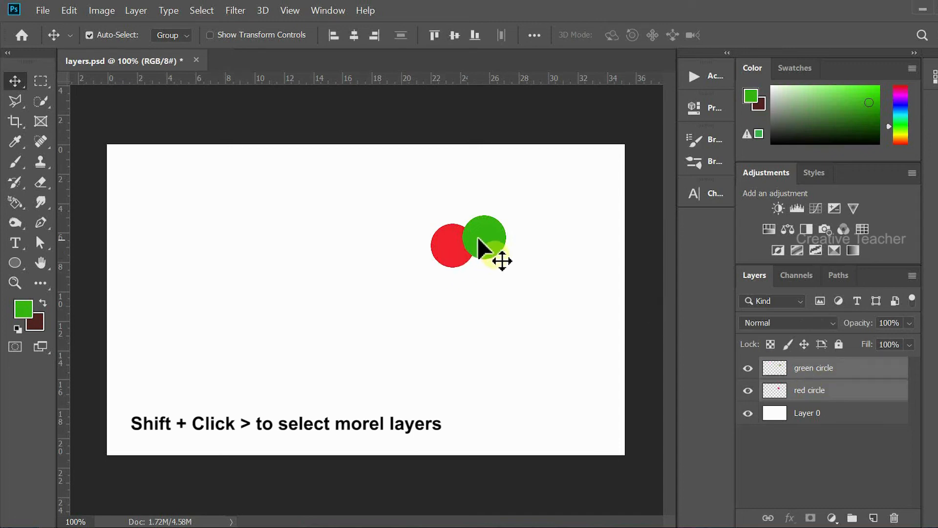
{"action": "mouse_move", "coordinate": [490, 244]}
{"action": "left_mouse_down"}
{"action": "mouse_move", "coordinate": [405, 301]}
{"action": "mouse_move", "coordinate": [496, 225]}
{"action": "mouse_move", "coordinate": [486, 255]}
{"action": "mouse_move", "coordinate": [477, 246]}
{"action": "left_mouse_up"}
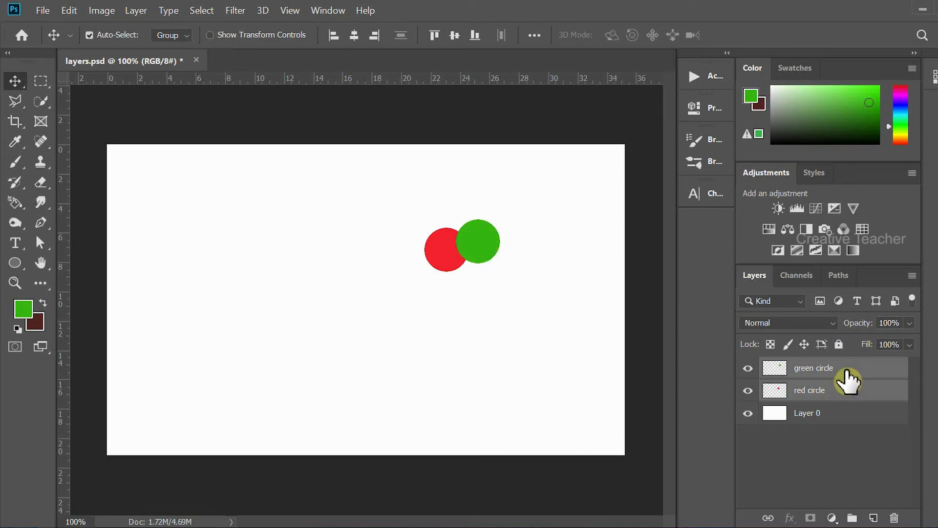
Group the green circle and red circle layers and move the group to the canvas's upper left area
{"action": "left_click", "coordinate": [846, 372]}
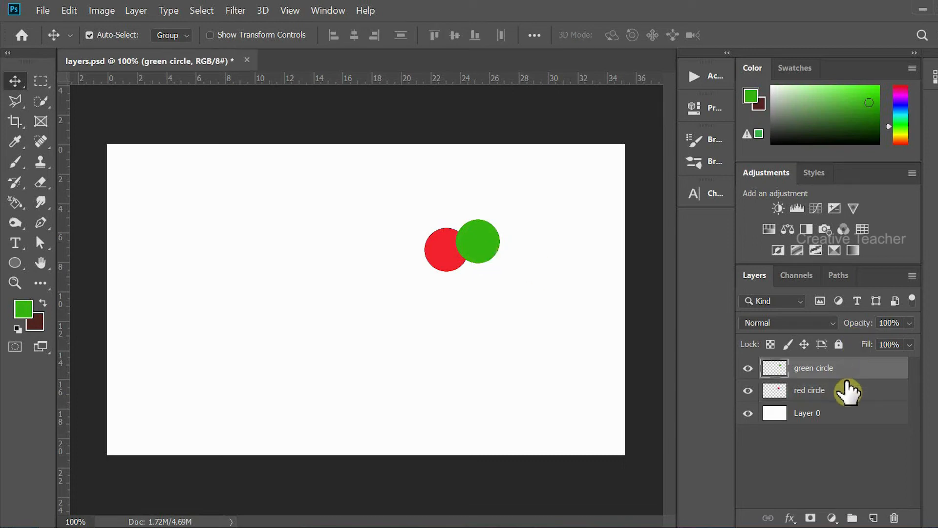
{"action": "left_click", "coordinate": [847, 394], "text": "shift"}
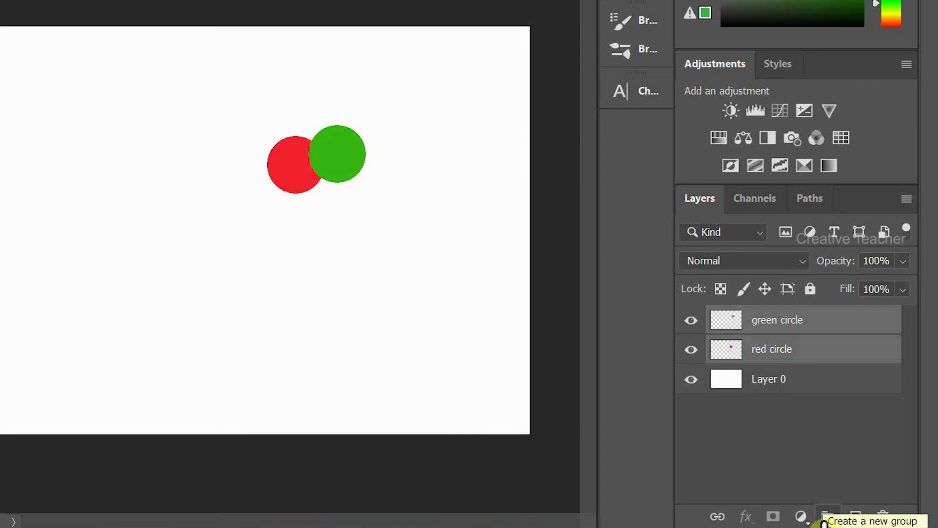
{"action": "left_click", "coordinate": [826, 518]}
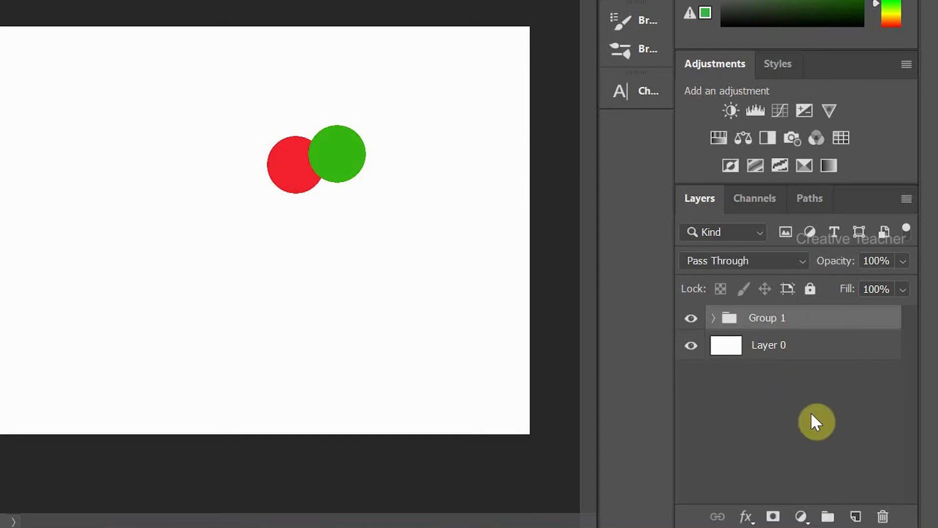
{"action": "left_click", "coordinate": [808, 391]}
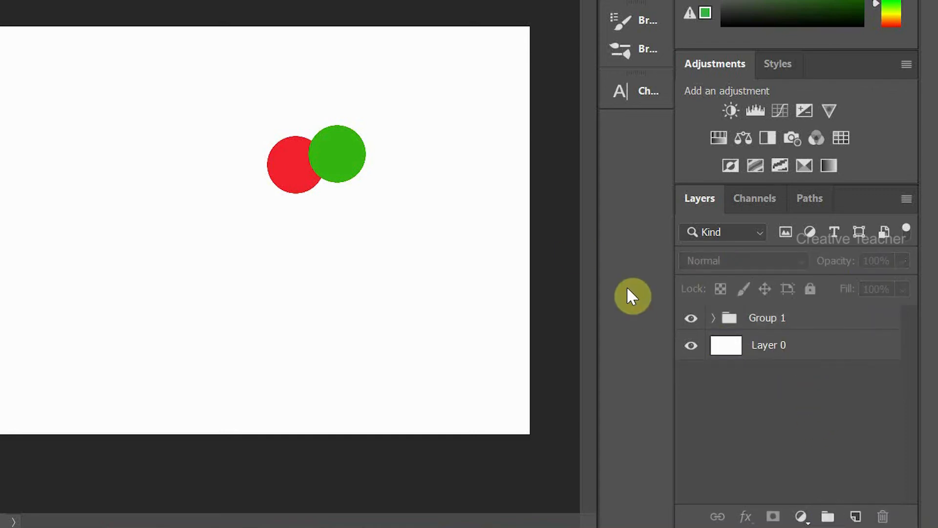
{"action": "left_click_drag", "start_coordinate": [348, 152], "coordinate": [158, 142]}
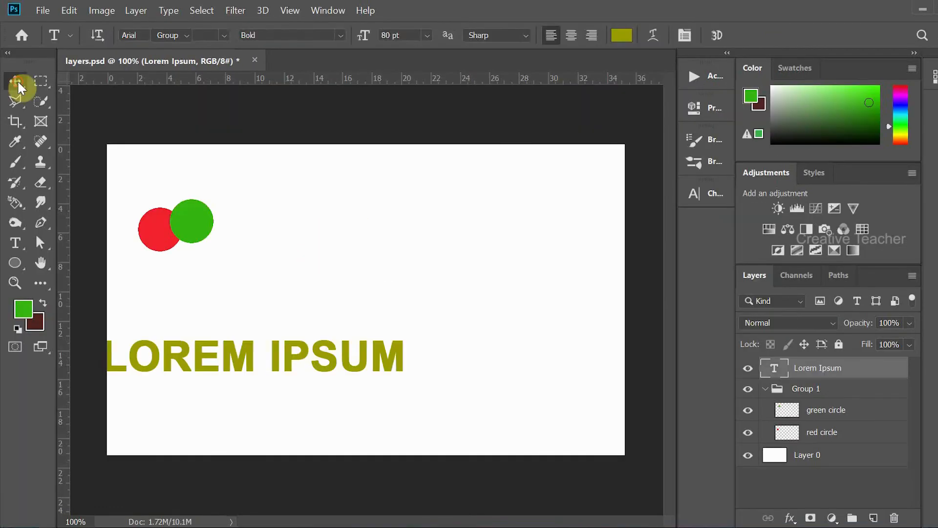
Move the LOREM IPSUM text with the Move tool to about the middle of the canvas
{"action": "left_click", "coordinate": [14, 81]}
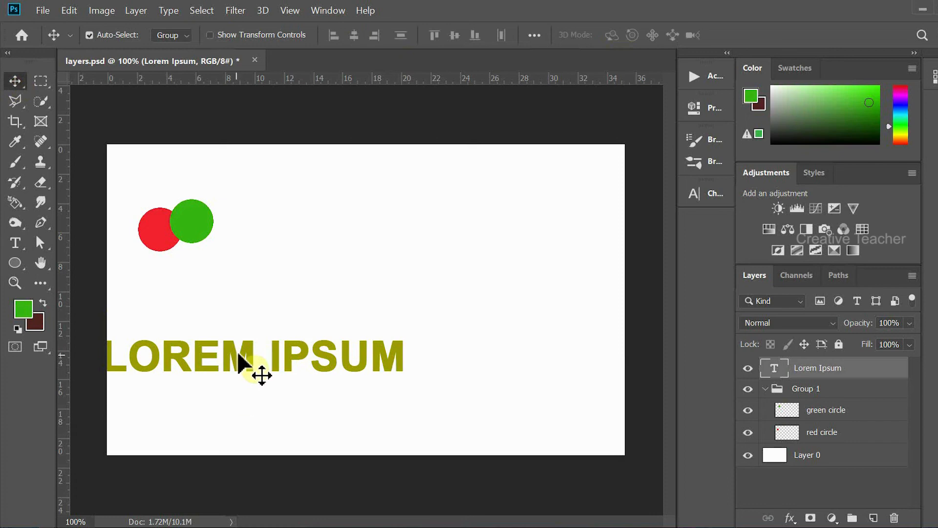
{"action": "left_click_drag", "start_coordinate": [238, 359], "coordinate": [368, 331]}
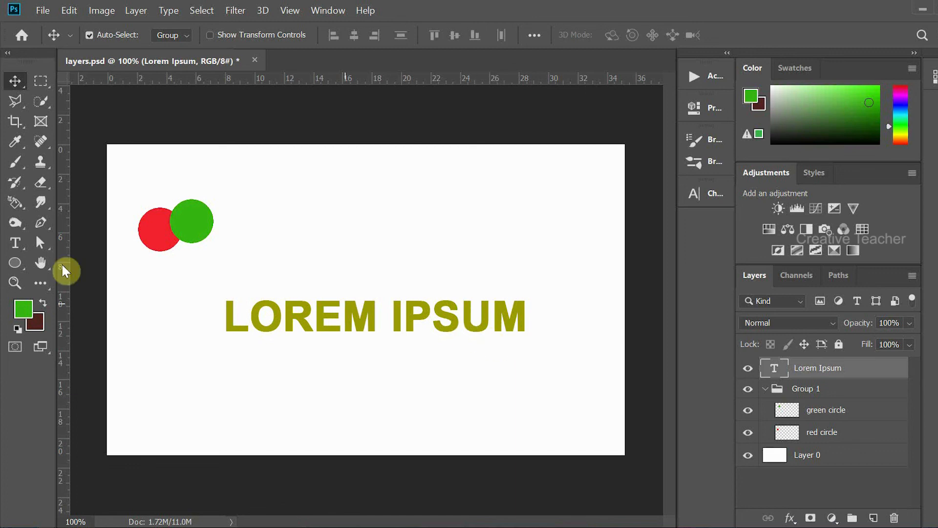
Draw a green ellipse shape about 97 by 95 px above the end of the text, and move it slightly right and down
{"action": "left_click", "coordinate": [15, 264]}
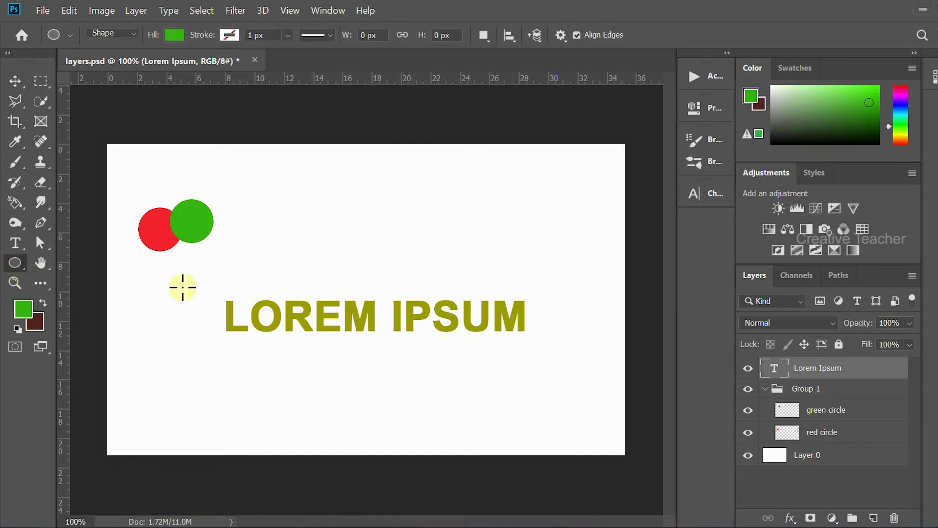
{"action": "left_click_drag", "start_coordinate": [420, 198], "coordinate": [472, 247]}
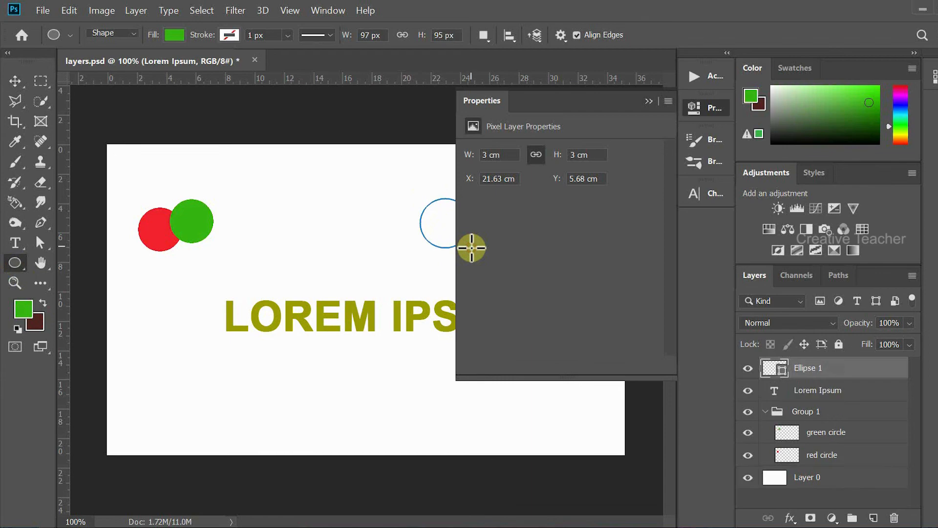
{"action": "left_click", "coordinate": [700, 108]}
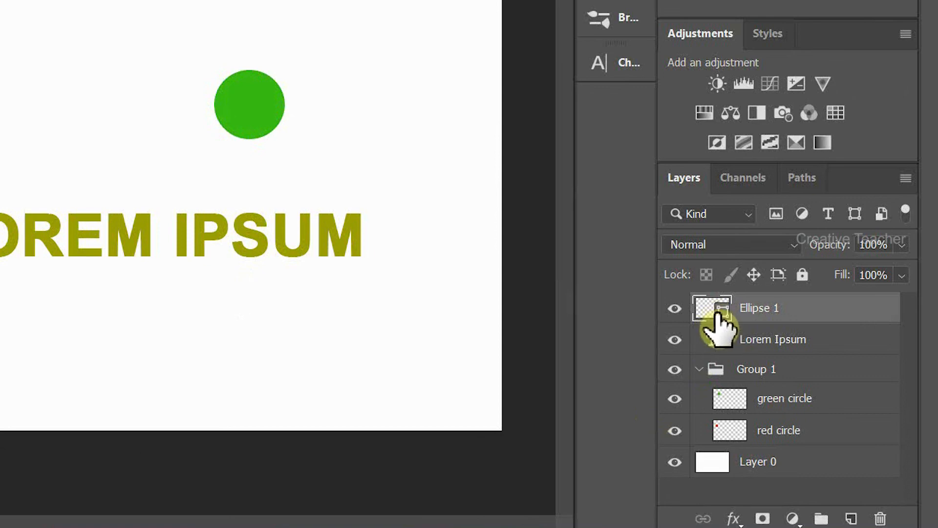
{"action": "left_click_drag", "start_coordinate": [243, 115], "coordinate": [276, 123]}
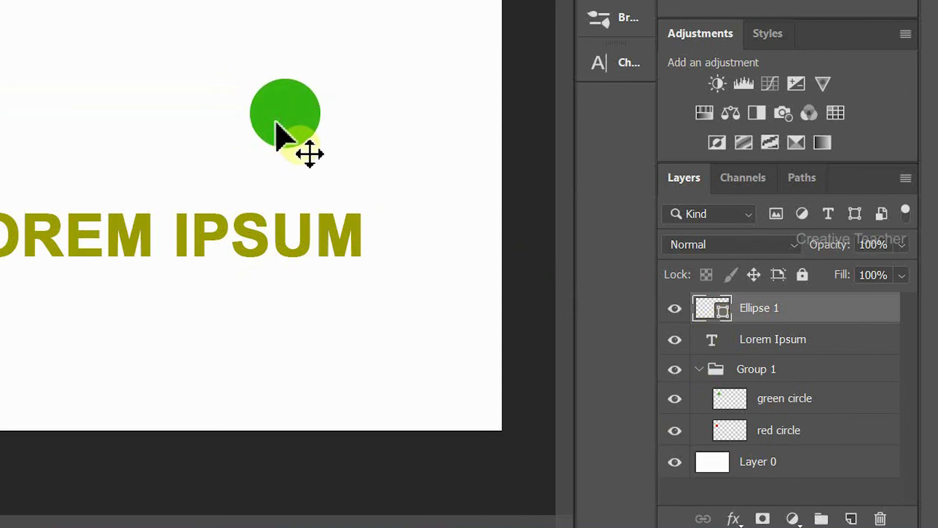